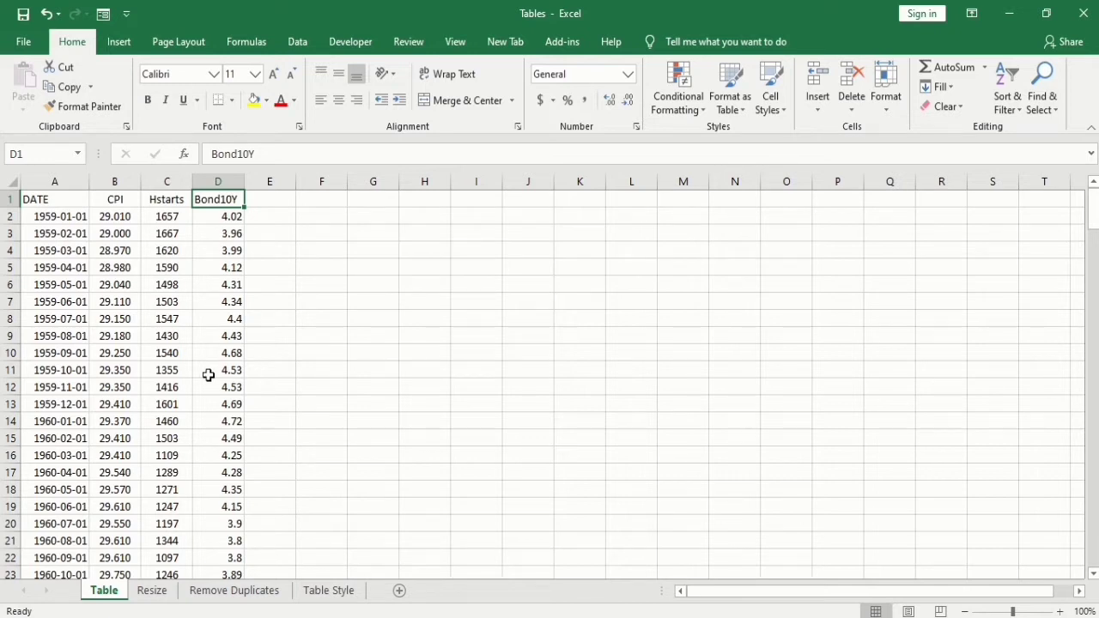
left_click_drag(53, 199, 242, 549)
scroll(215, 532, "down", 20)
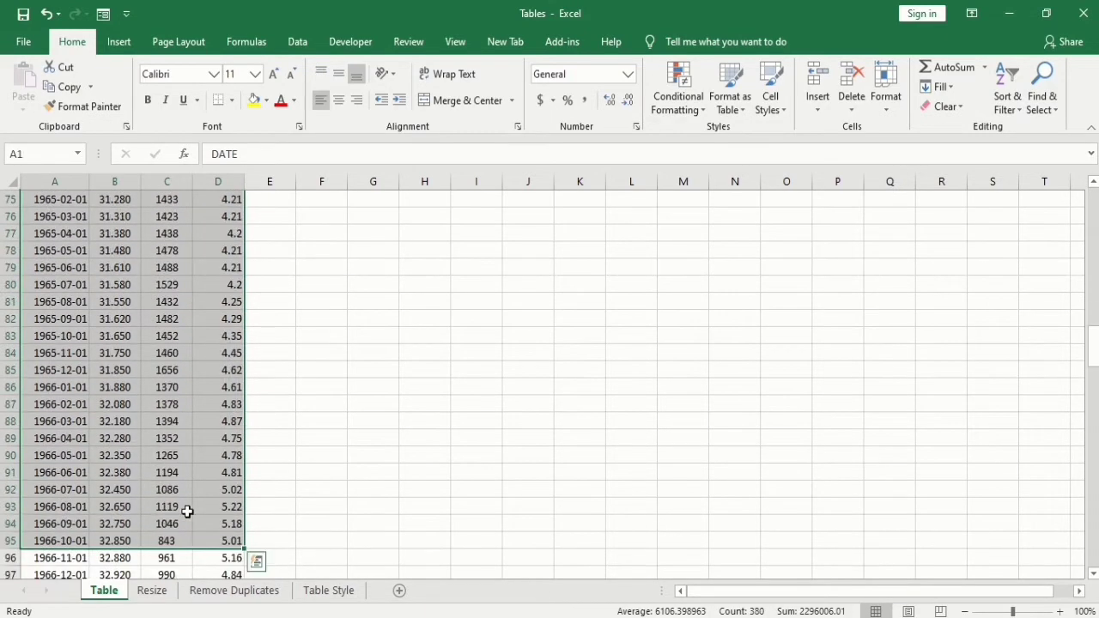
left_click(170, 468)
key("ctrl+a")
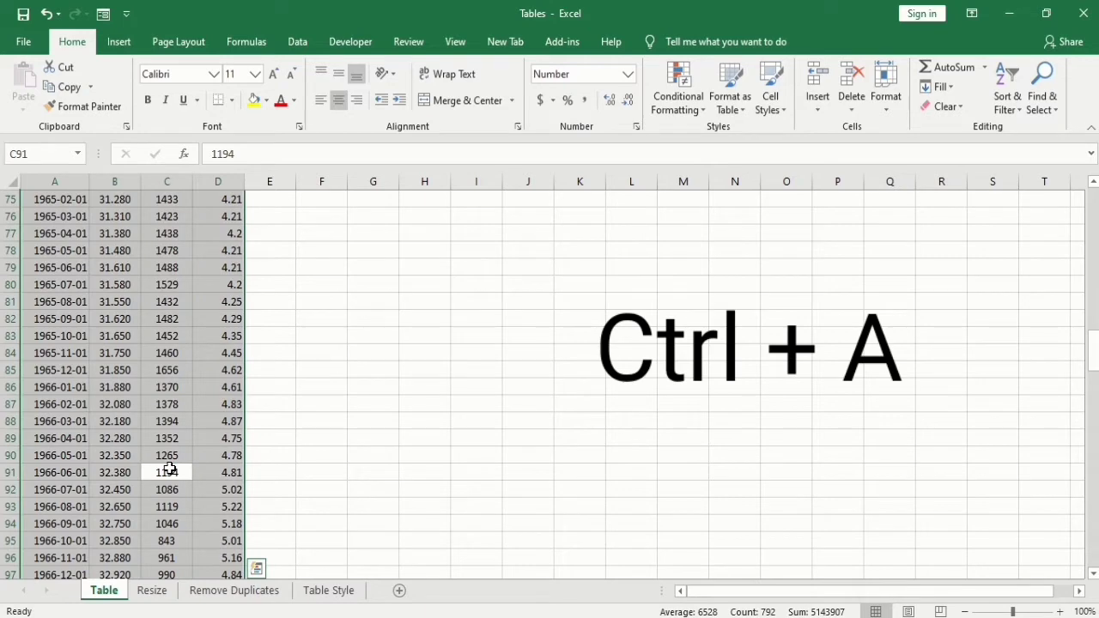
key("ctrl+Up")
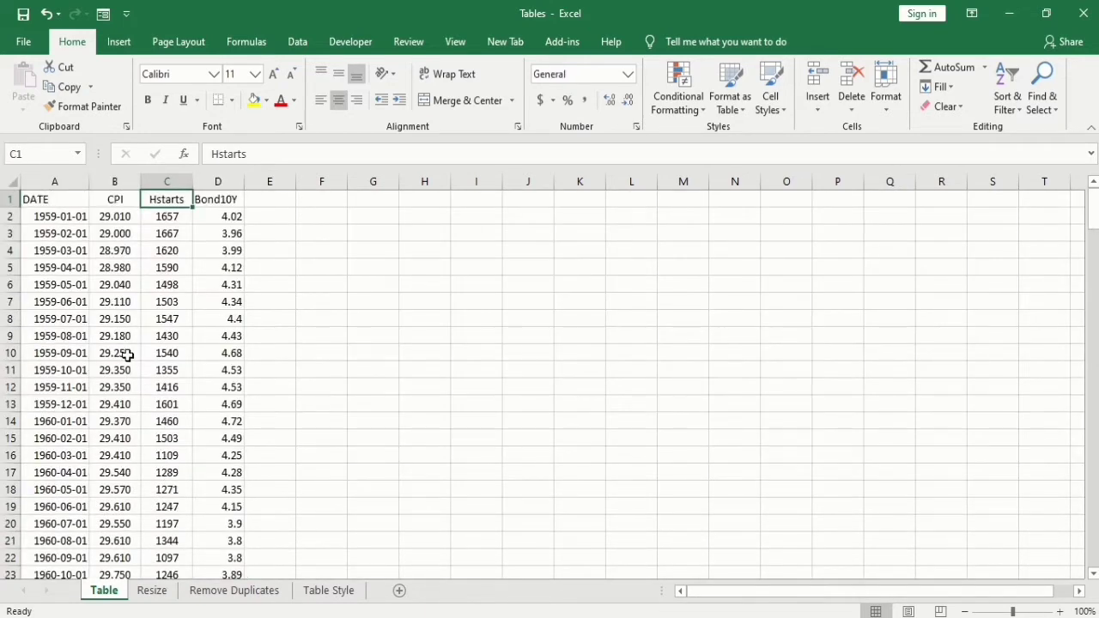
Convert the whole data range A1:D198 into a table that uses its first row as headers.
key("ctrl+a")
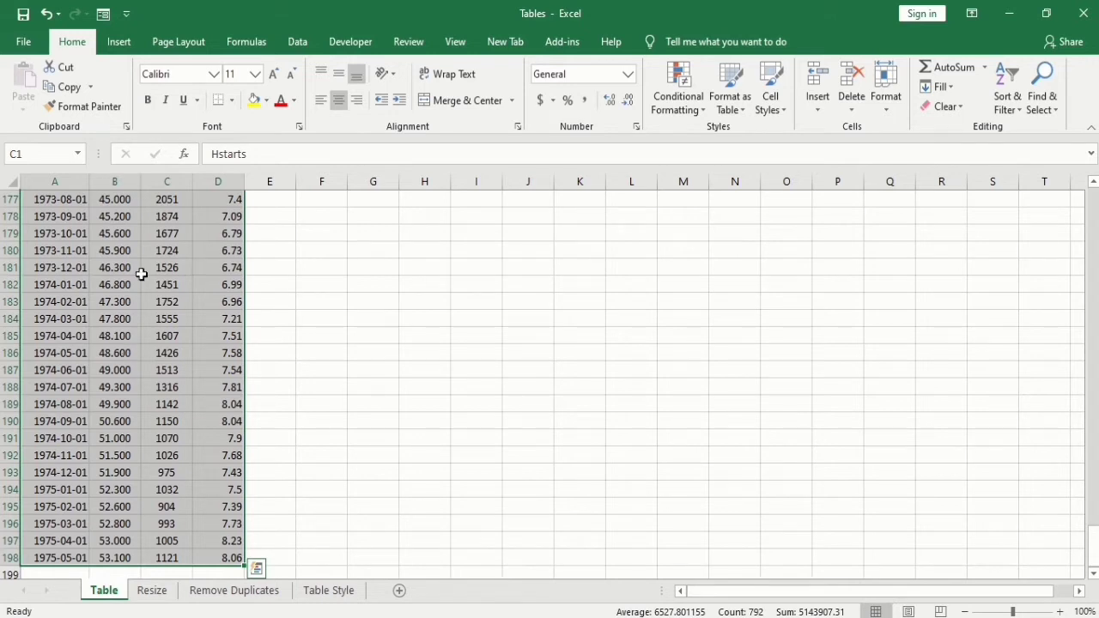
left_click(119, 42)
left_click(155, 89)
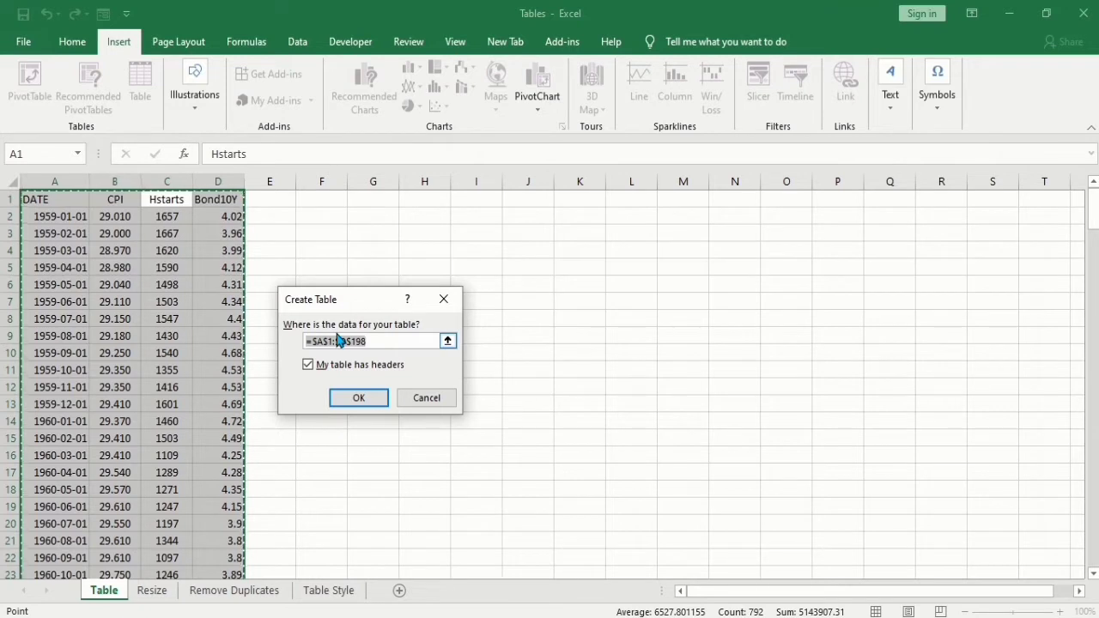
left_click(349, 399)
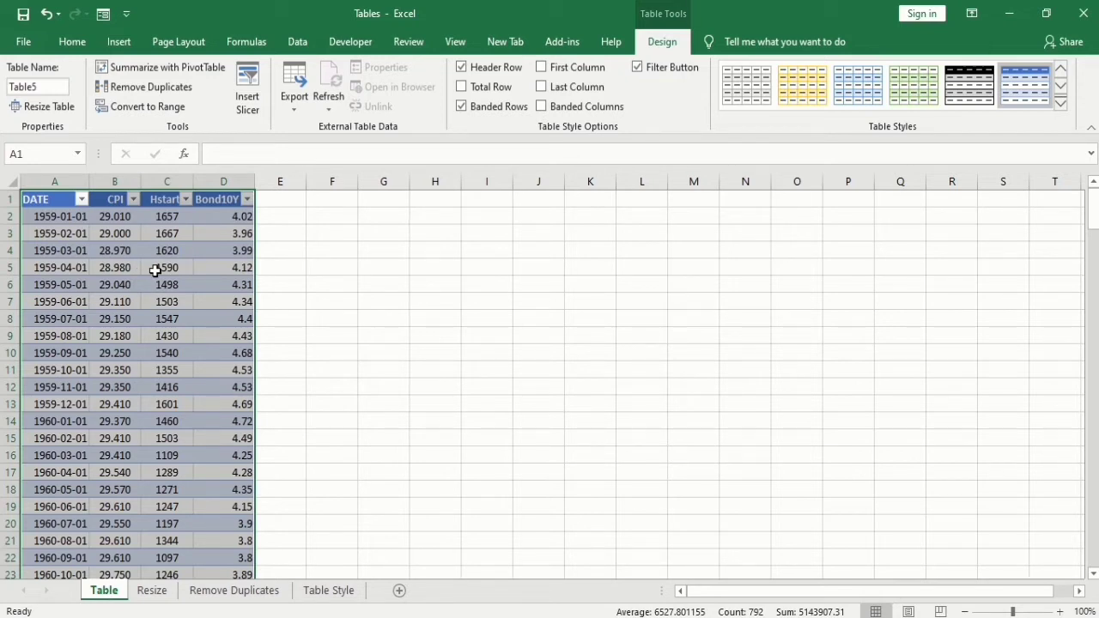
Enter 5 in each of the empty cells G4, G5 and G6 beside the table.
left_click(155, 270)
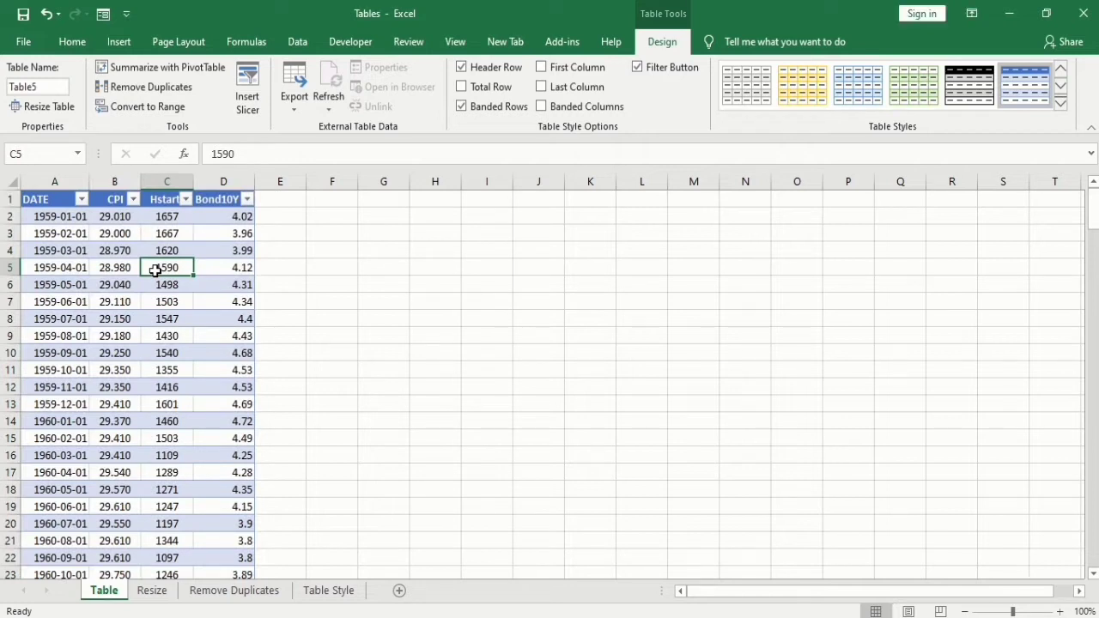
left_click(311, 249)
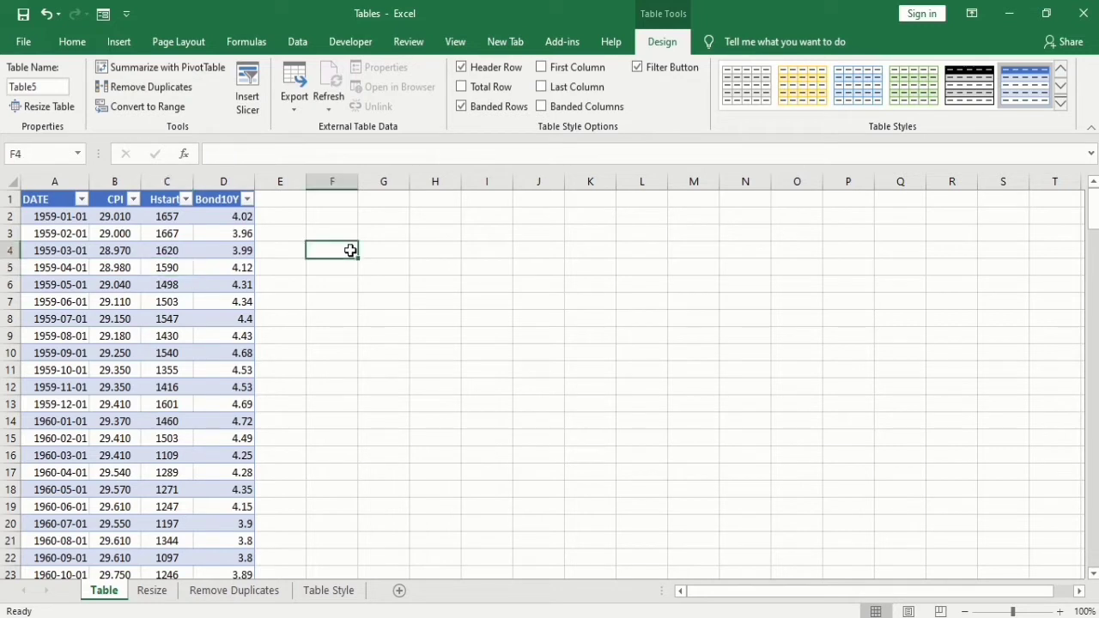
left_click(407, 252)
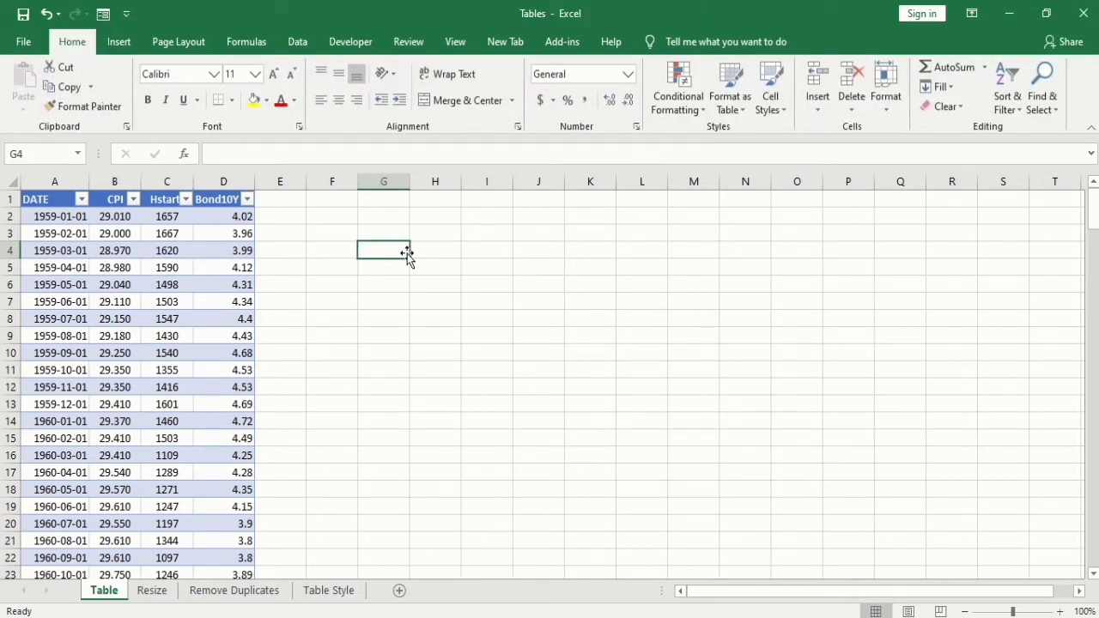
type("5")
key("Return")
type("5")
key("Return")
type("5")
key("Return")
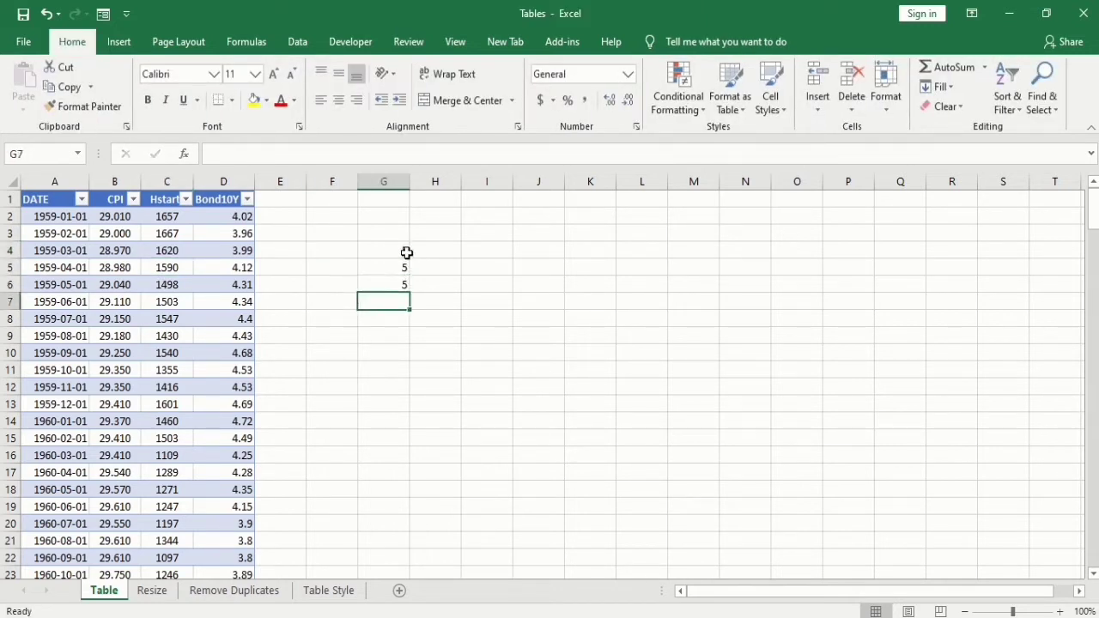
Convert G4:G6 into a table without marking existing headers, and delete that small table again.
key("Up")
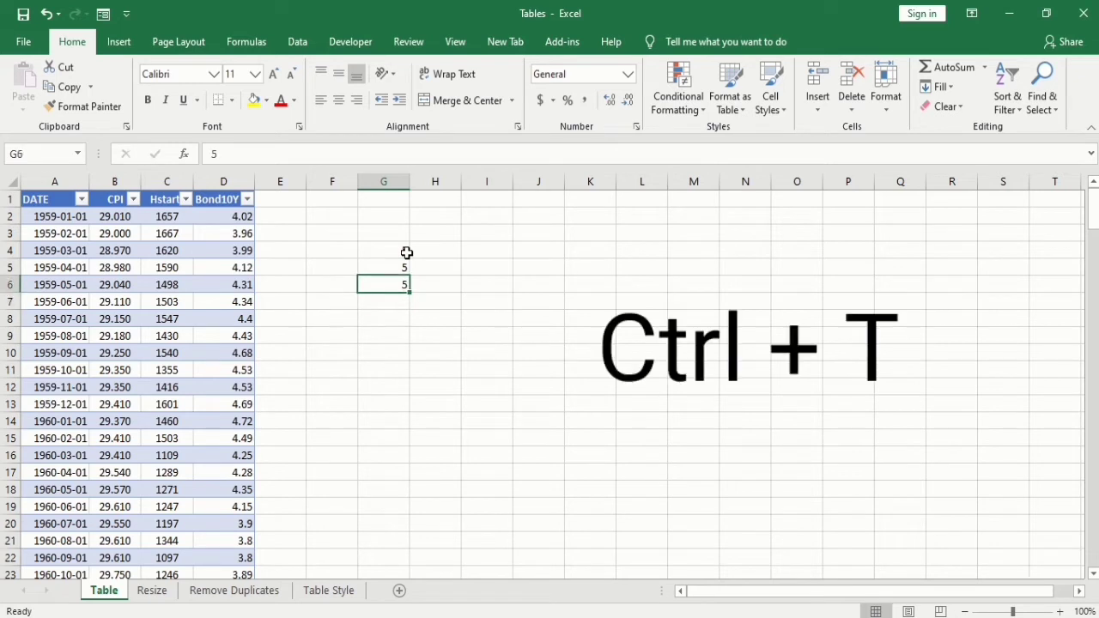
key("ctrl+t")
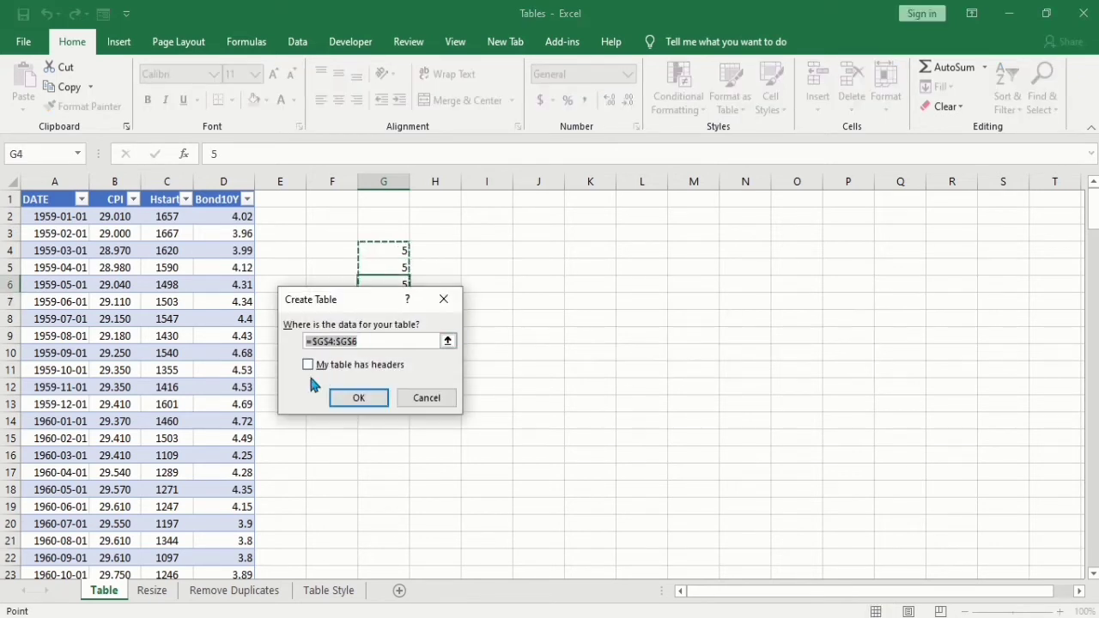
left_click(356, 399)
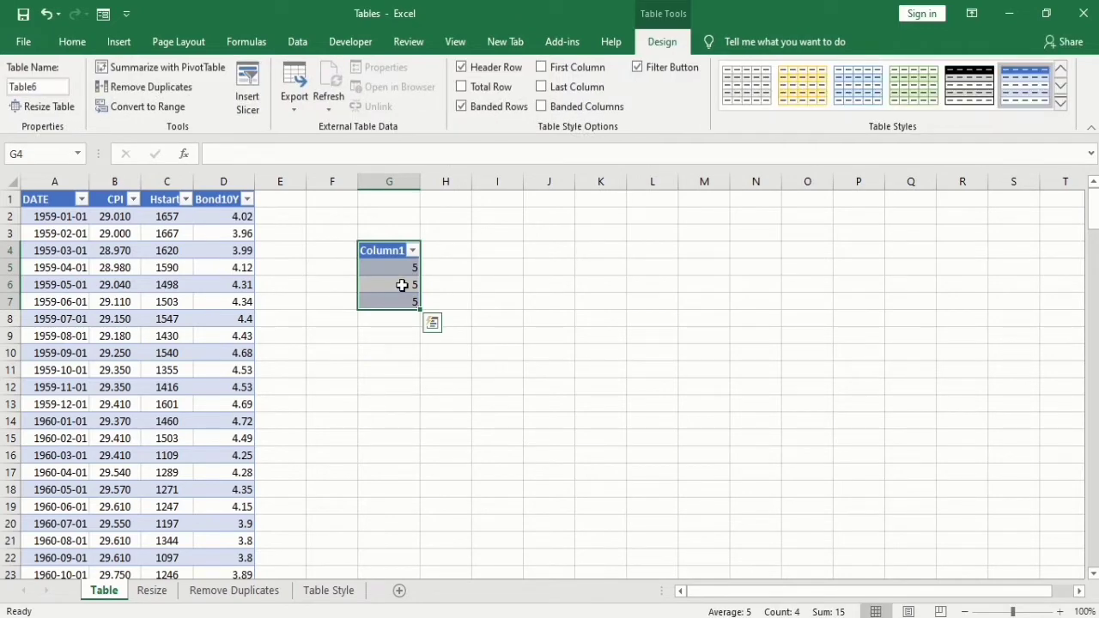
key("Delete")
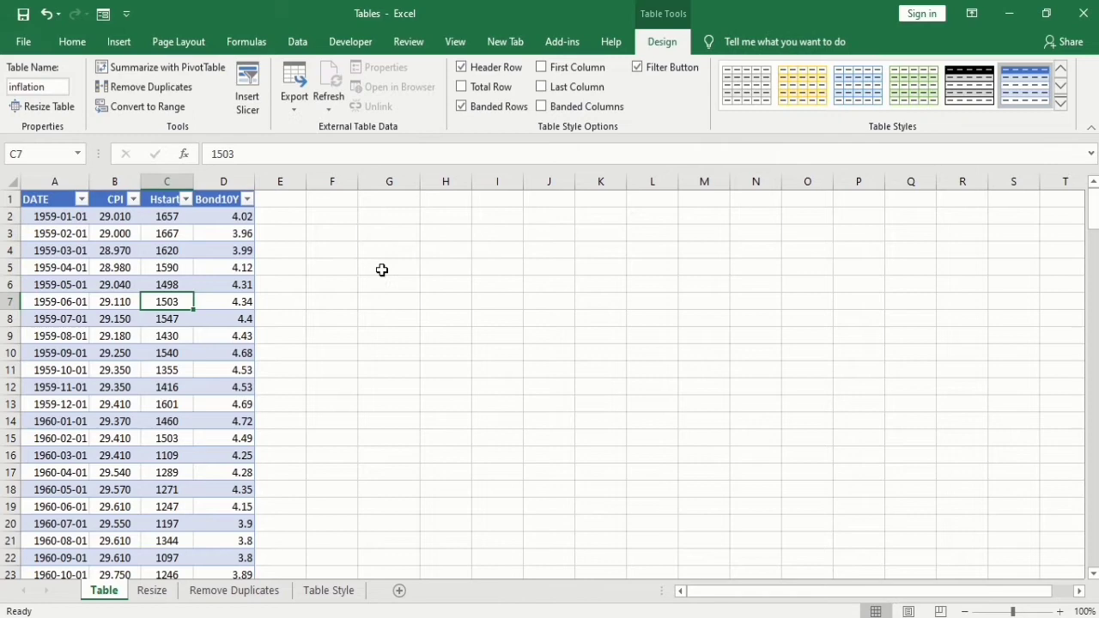
left_click(383, 269)
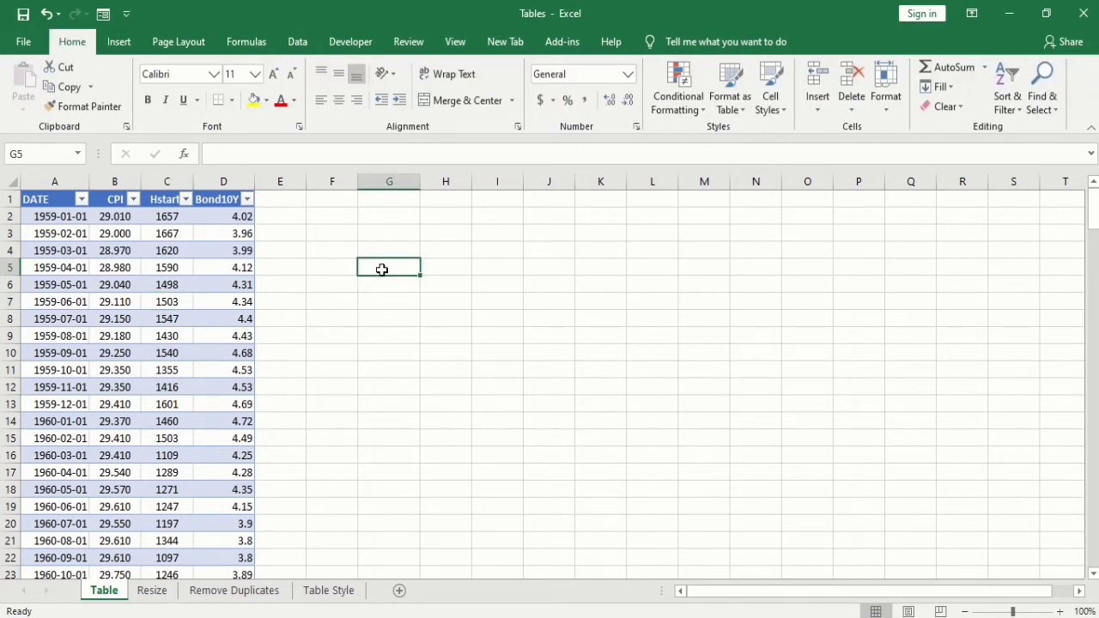
On the Resize sheet, extend the state population table down to row 16 and across to column C.
left_click(157, 596)
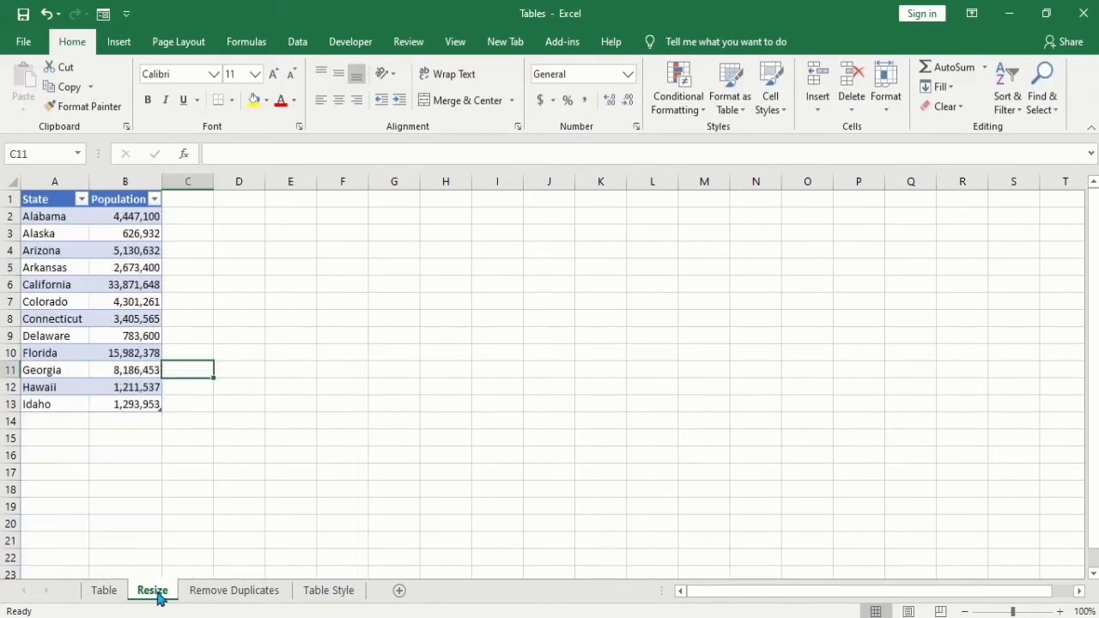
left_click(178, 387)
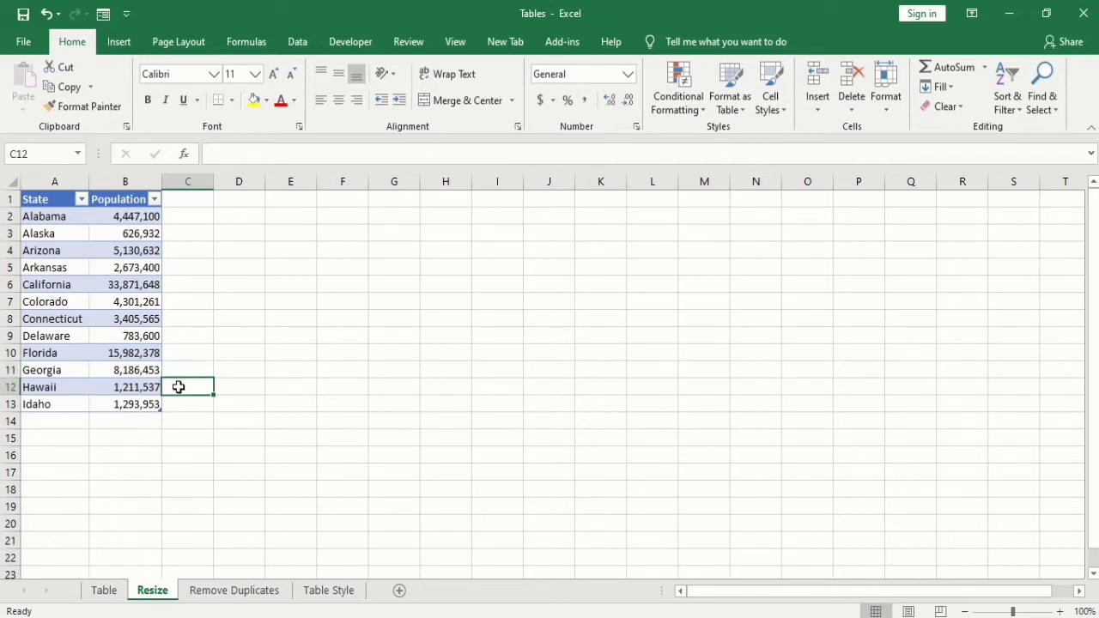
left_click(146, 336)
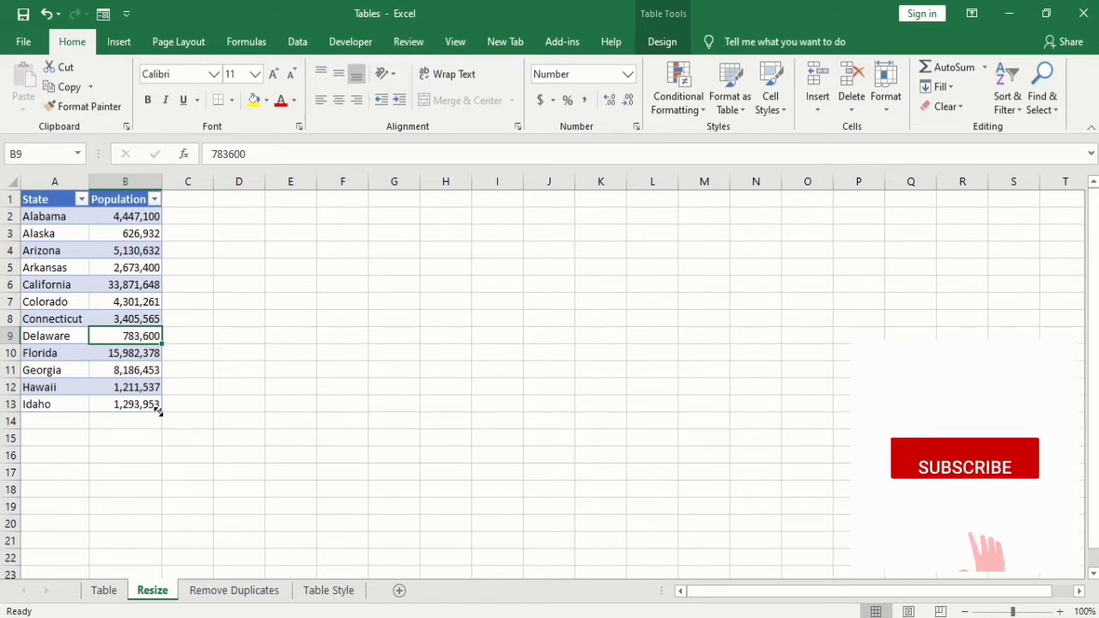
left_click_drag(159, 411, 159, 461)
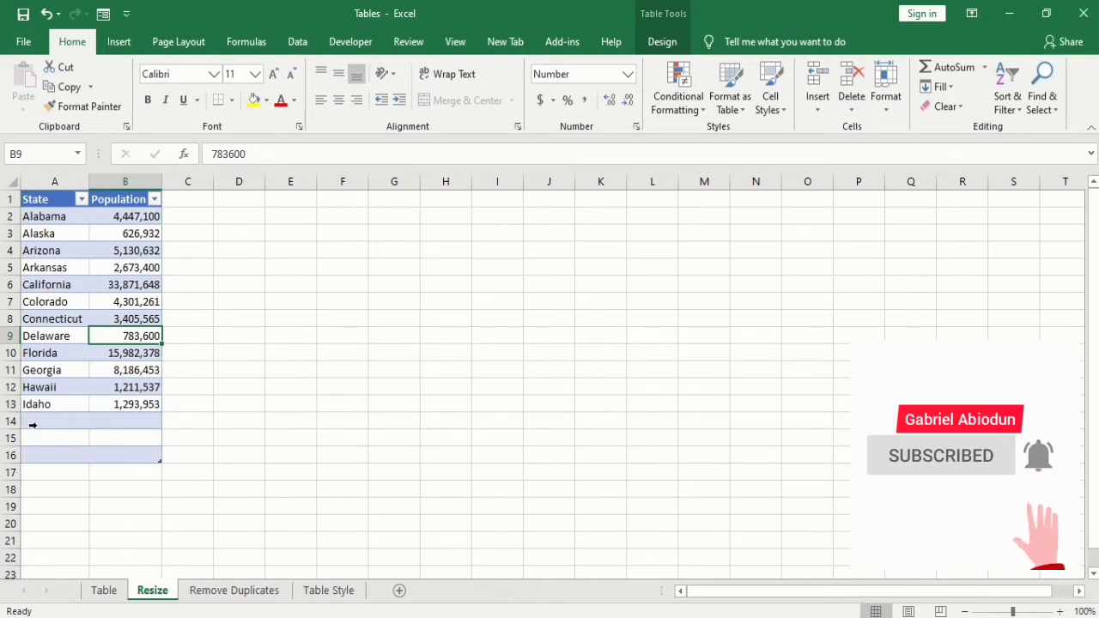
left_click(40, 420)
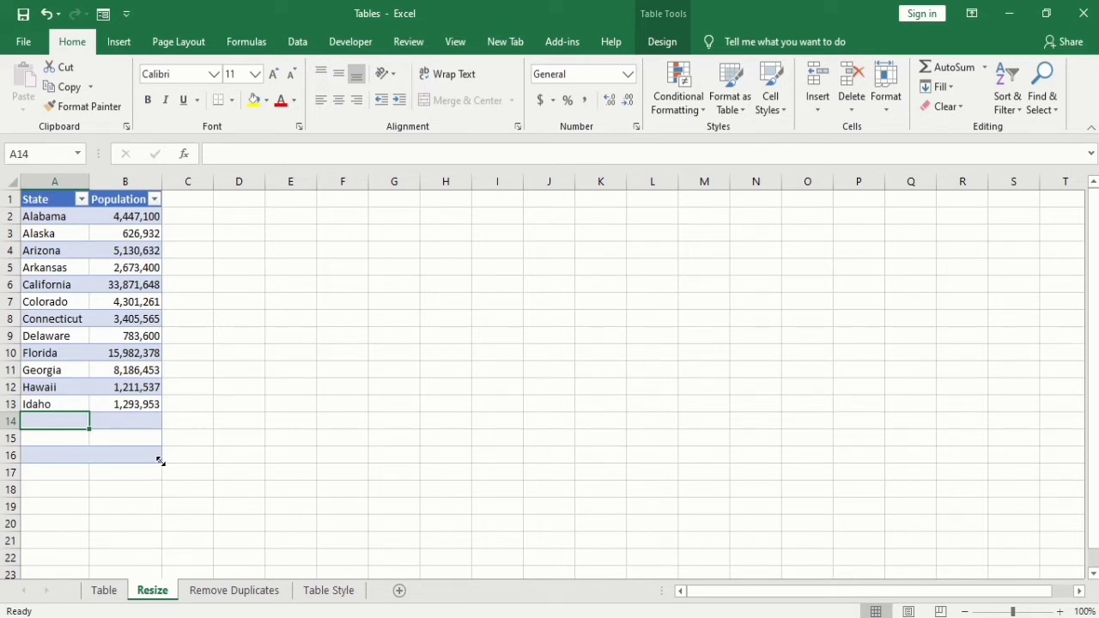
left_click_drag(159, 457, 208, 457)
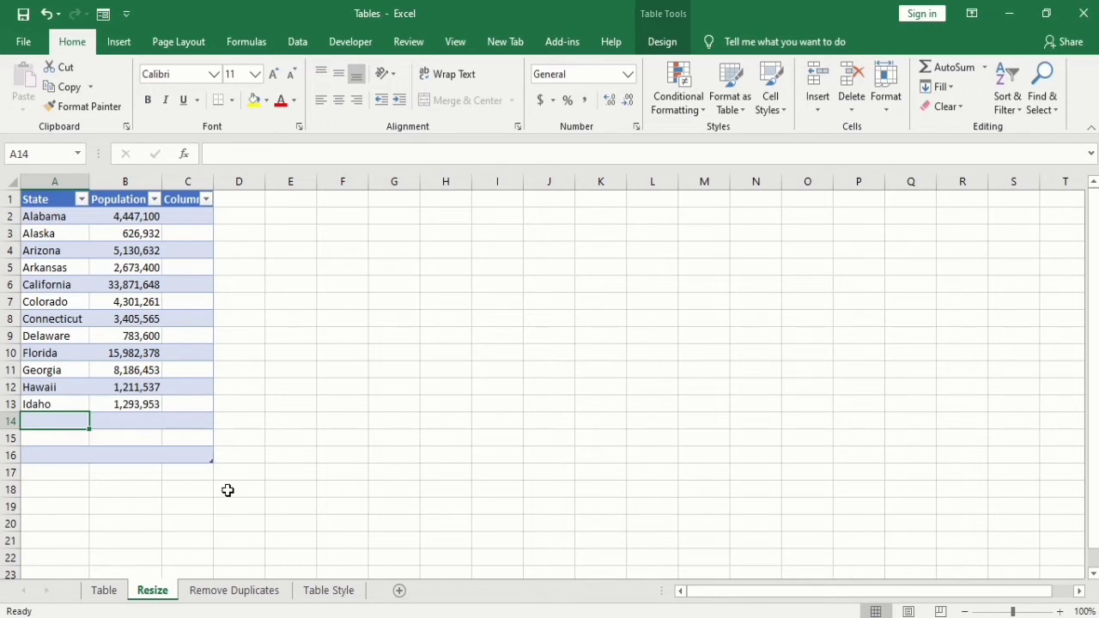
On the Remove Duplicates sheet, remove the table's duplicate rows based on both the Product and Brand columns.
left_click(247, 592)
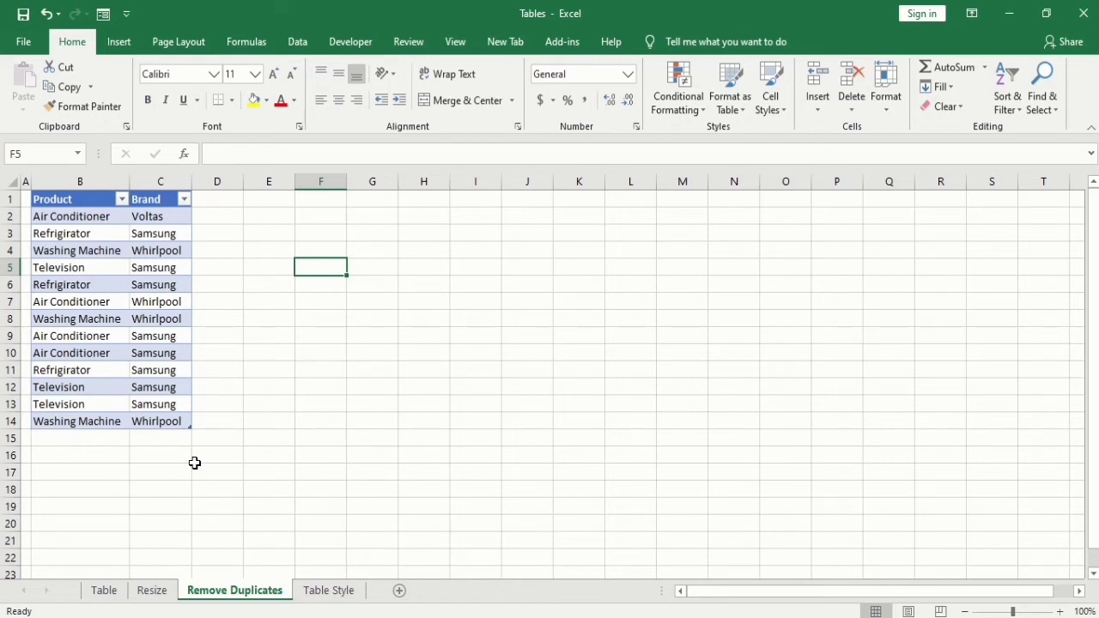
left_click(166, 385)
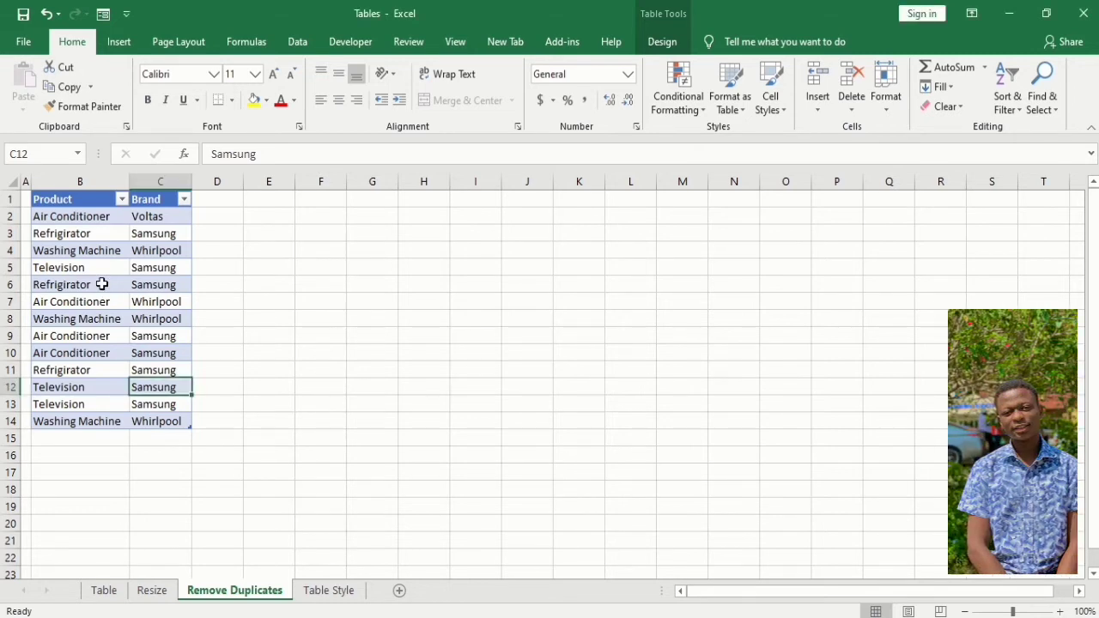
left_click(662, 43)
left_click(165, 87)
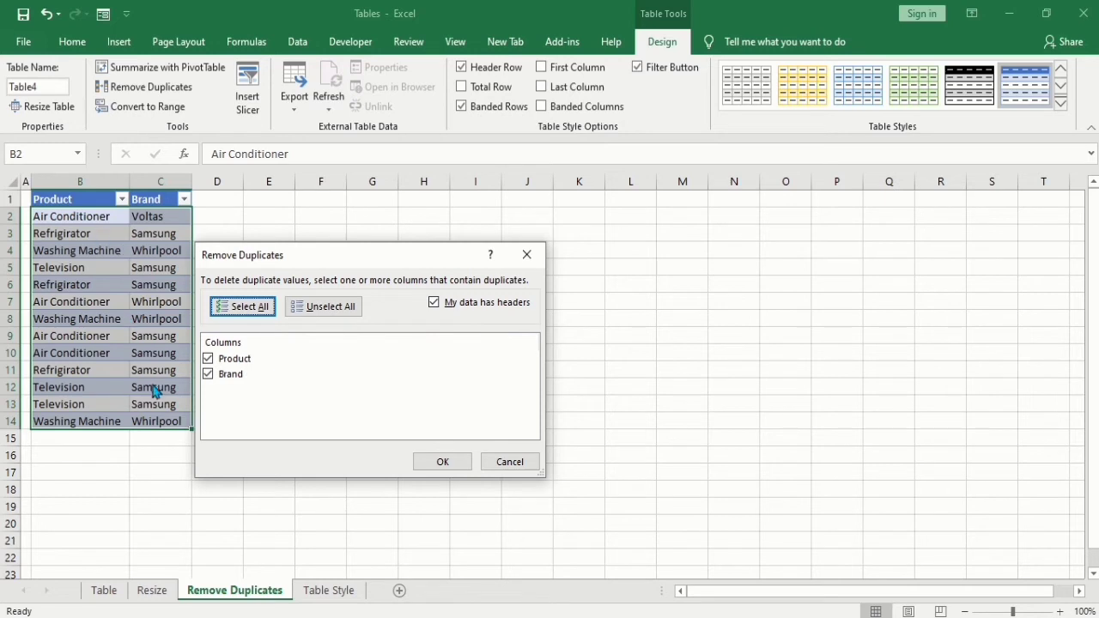
left_click(208, 375)
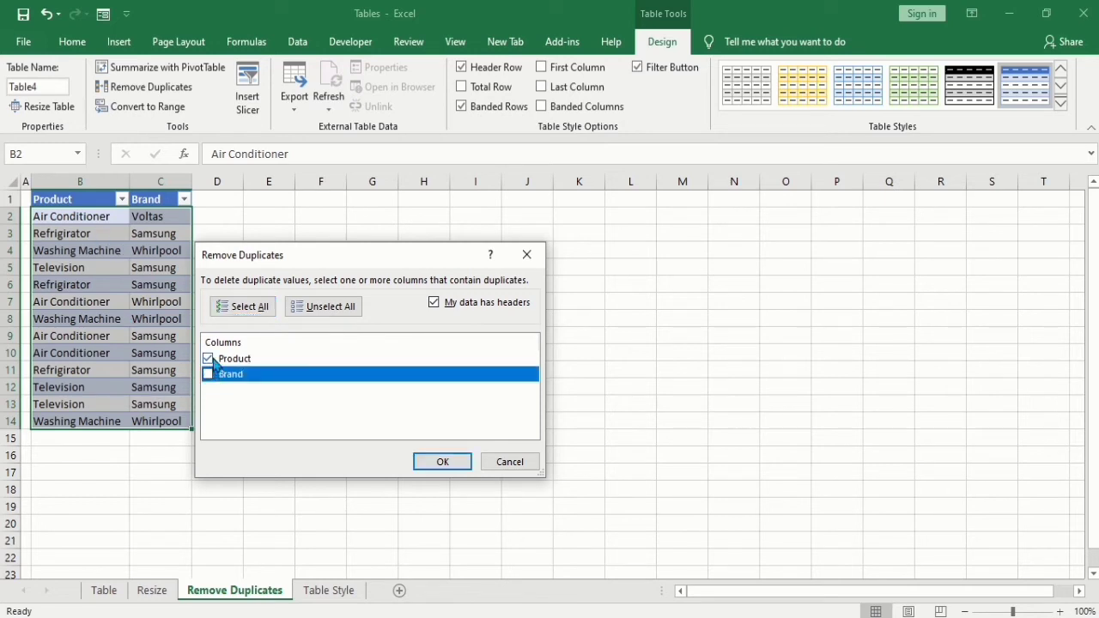
left_click(208, 359)
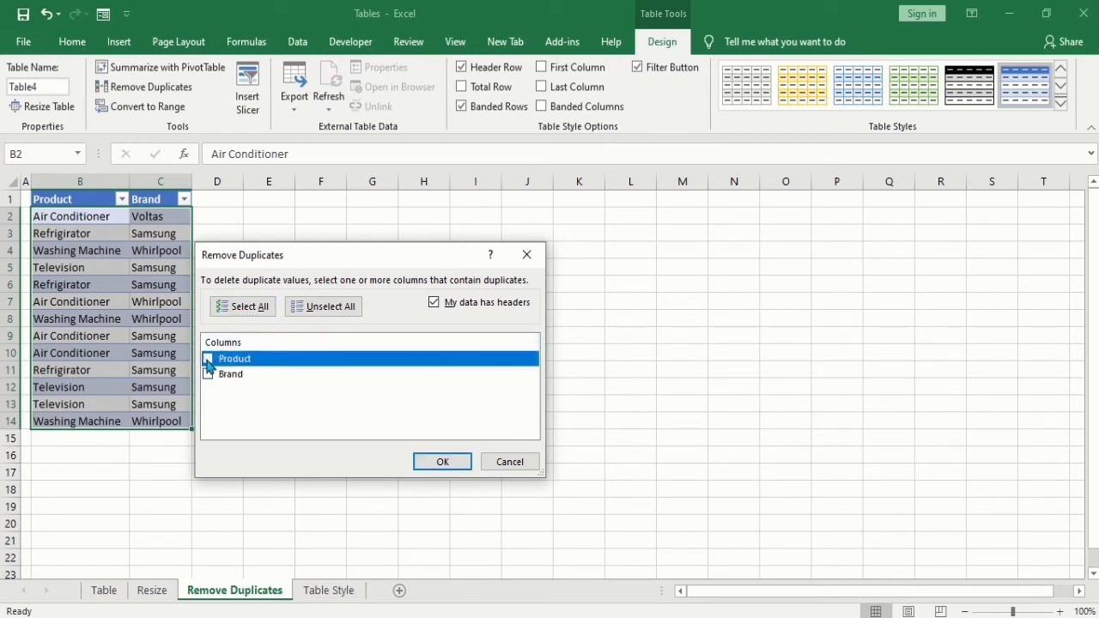
left_click(208, 376)
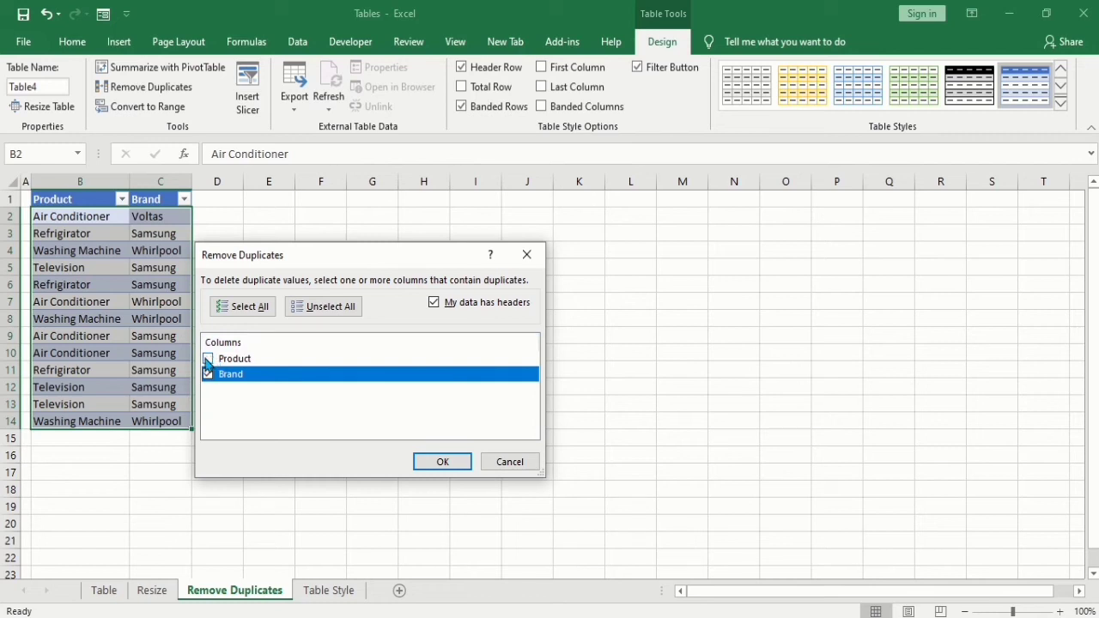
left_click(208, 360)
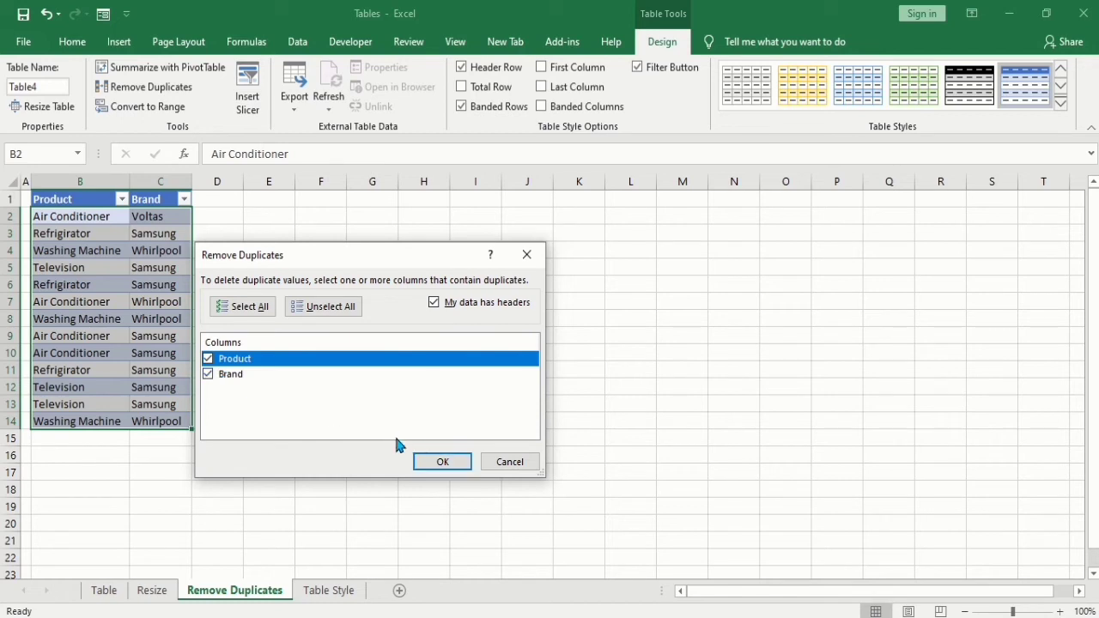
left_click(435, 461)
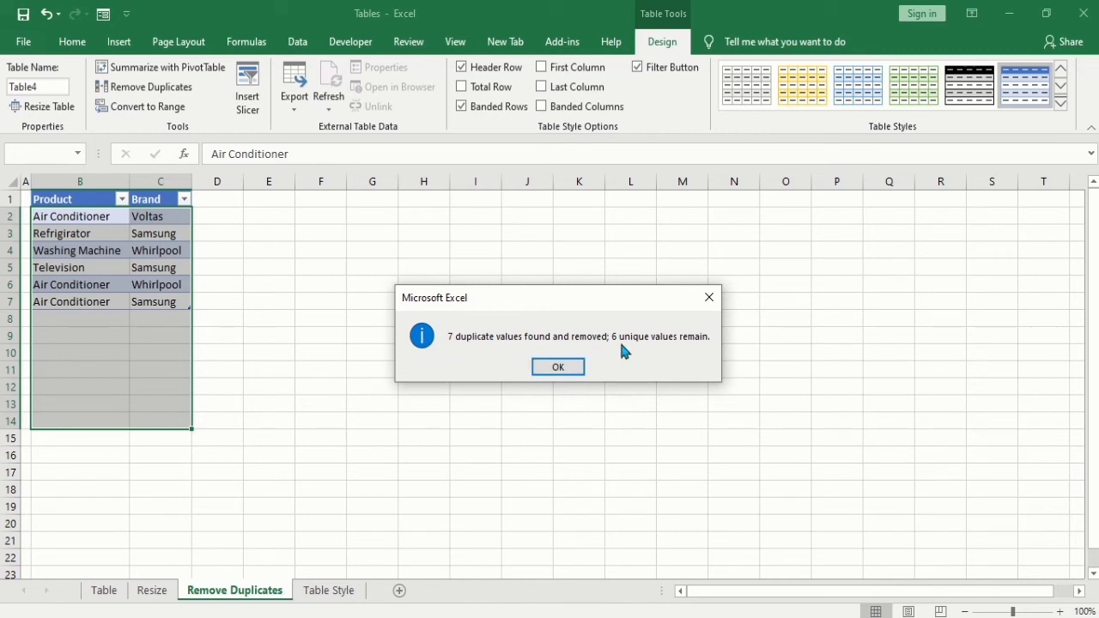
left_click(577, 369)
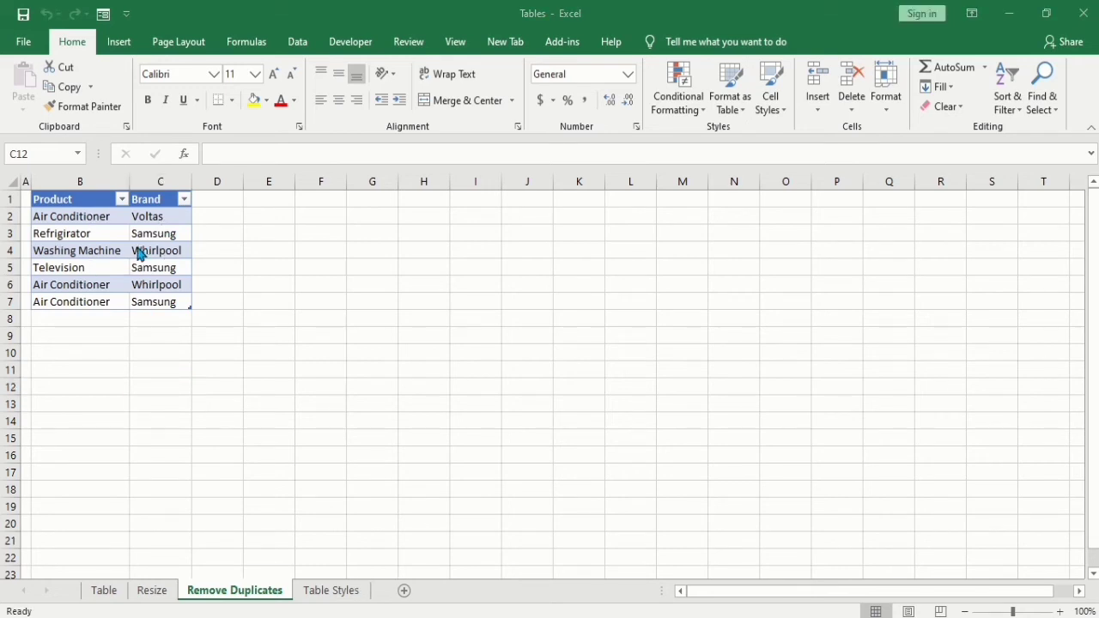
Convert the Product and Brand table back to a normal range.
left_click(103, 255)
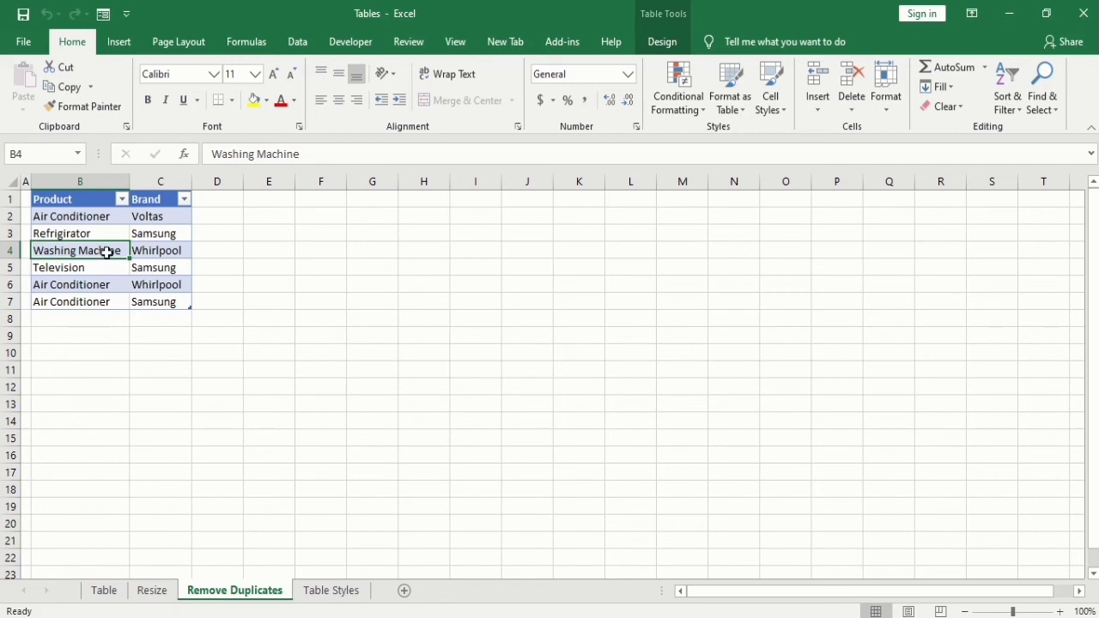
right_click(110, 250)
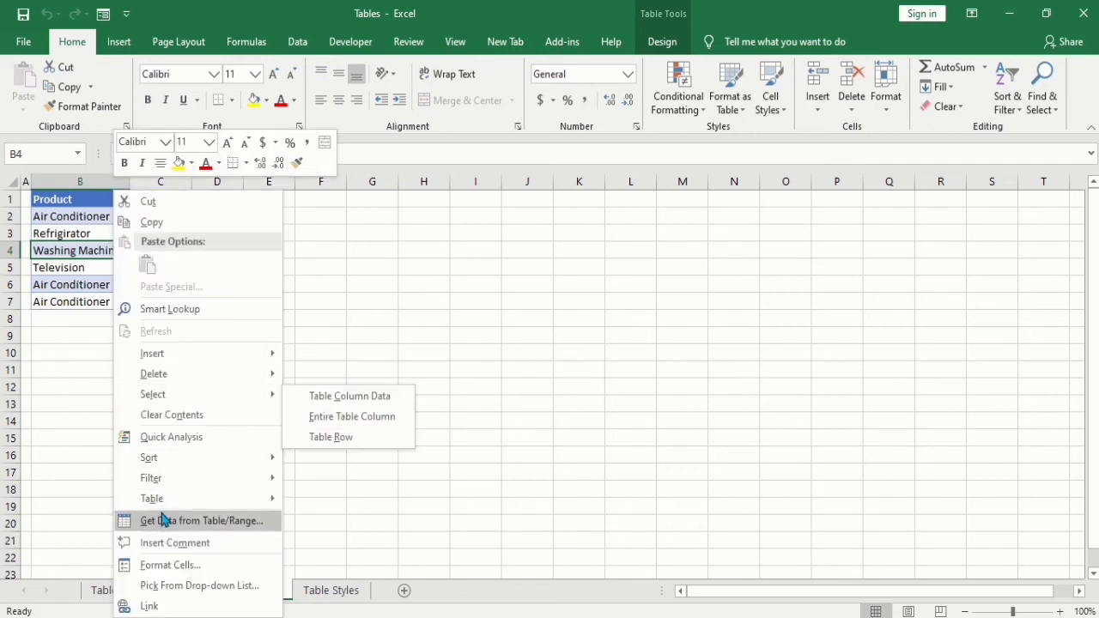
mouse_move(243, 499)
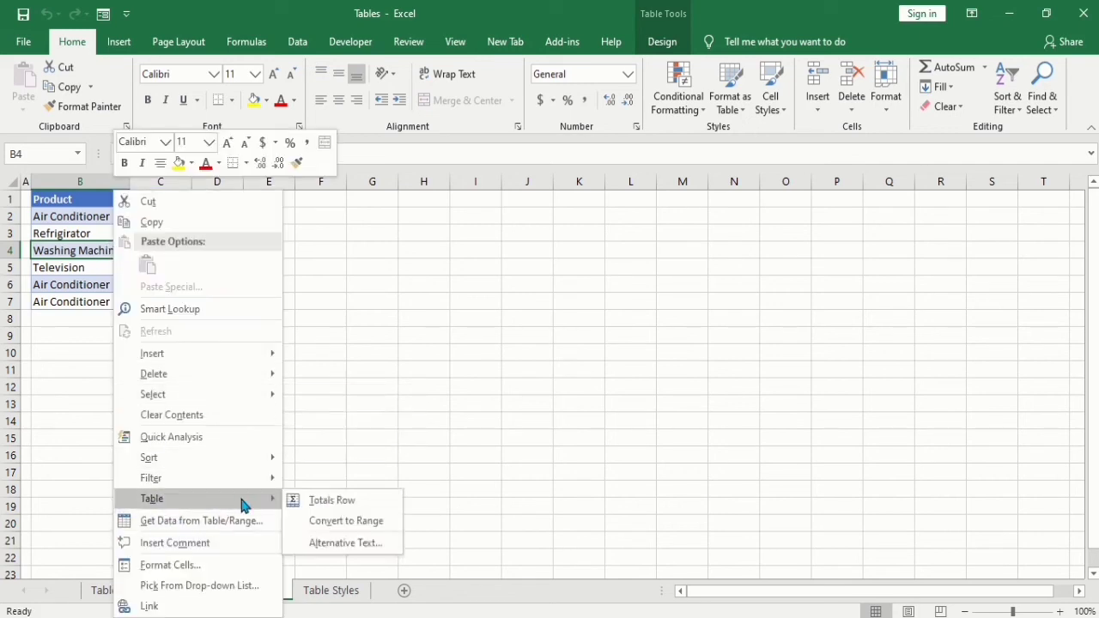
left_click(344, 521)
left_click(521, 367)
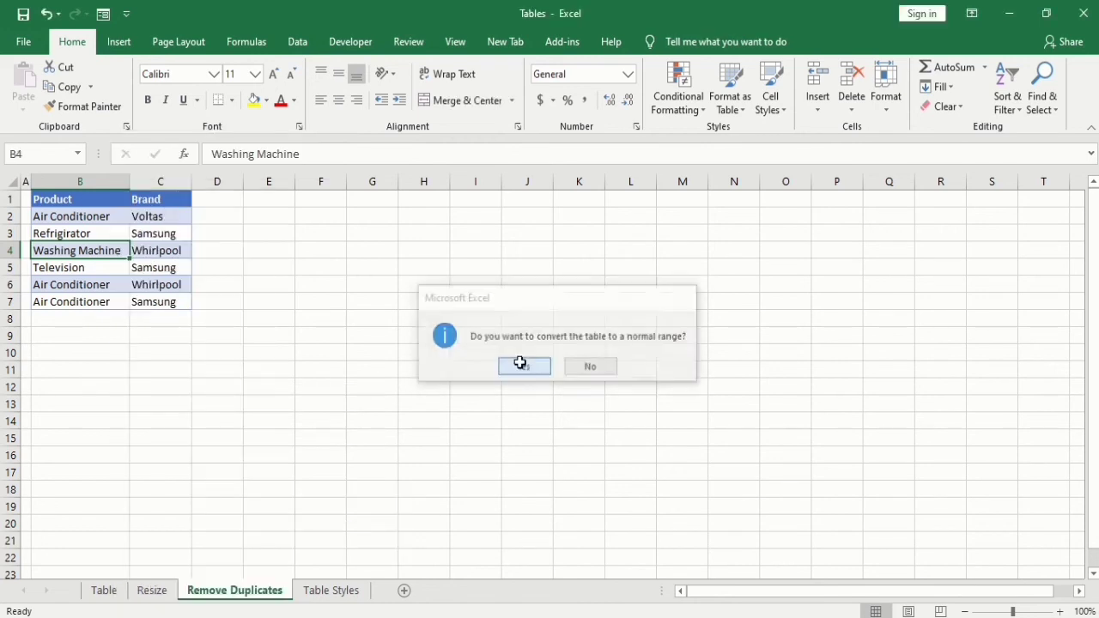
left_click(156, 316)
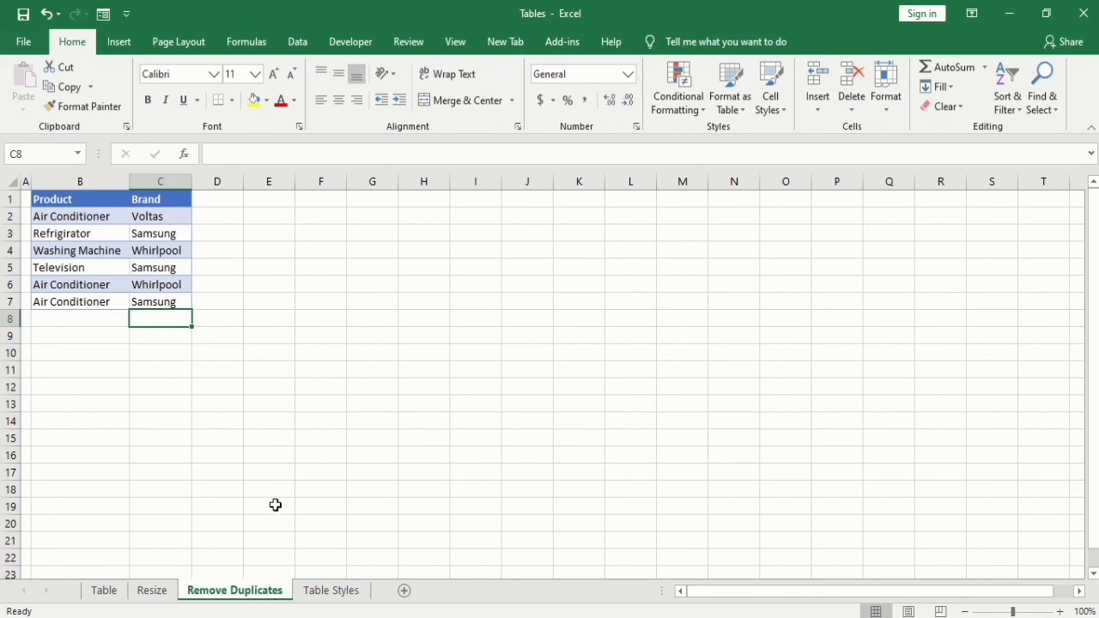
On the Table Styles sheet, select a cell in the table's age column and bring up the table design options.
left_click(333, 592)
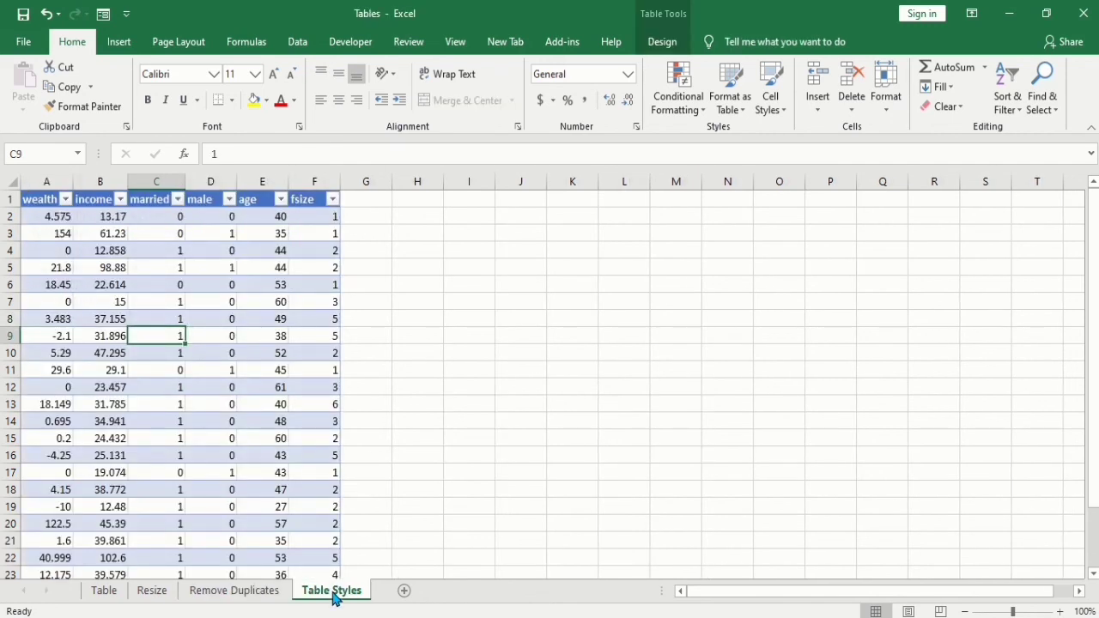
left_click(273, 334)
key("Up")
key("Up")
left_click(661, 41)
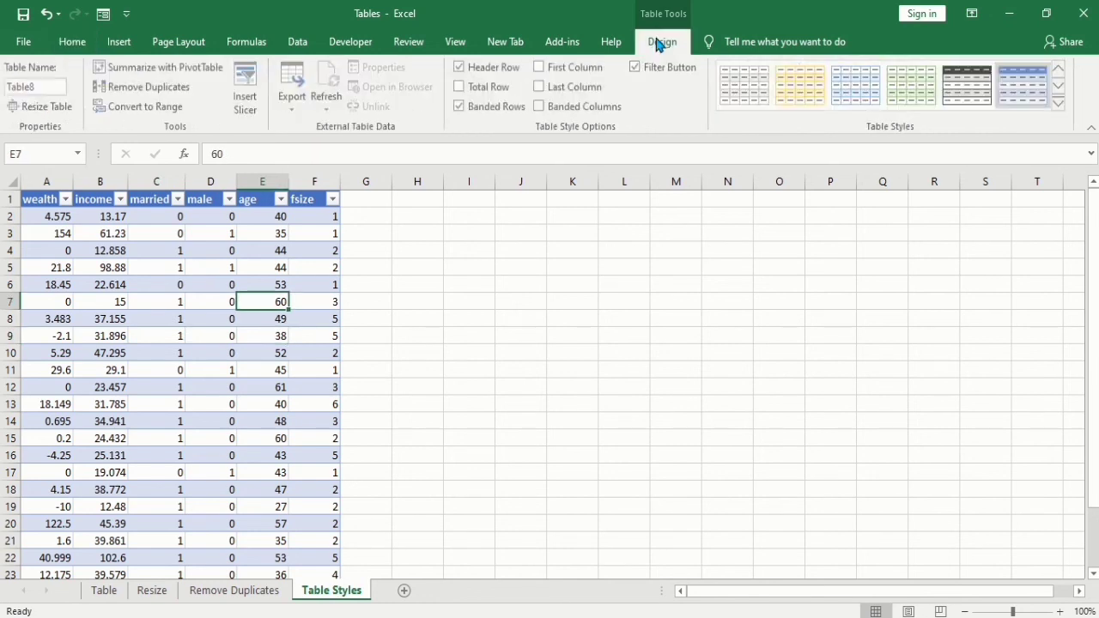